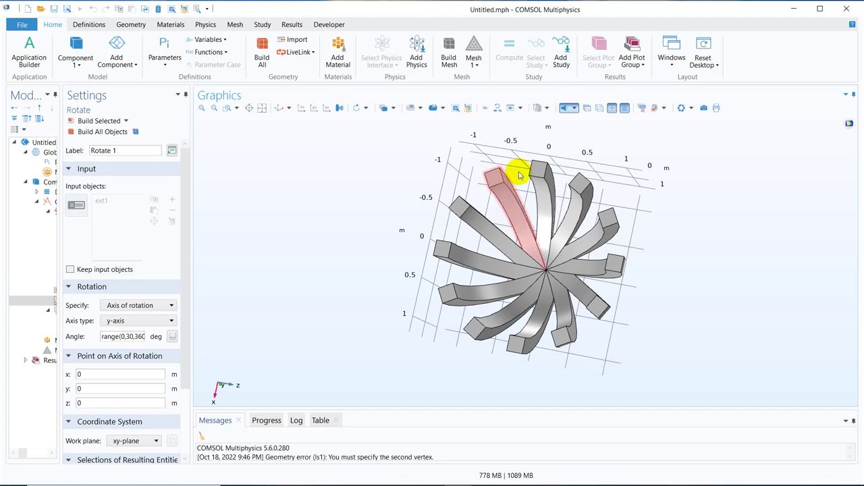
In the second COMSOL window, create a blank 3D model via the Model Wizard, adding no physics.
drag(655, 188, 620, 198)
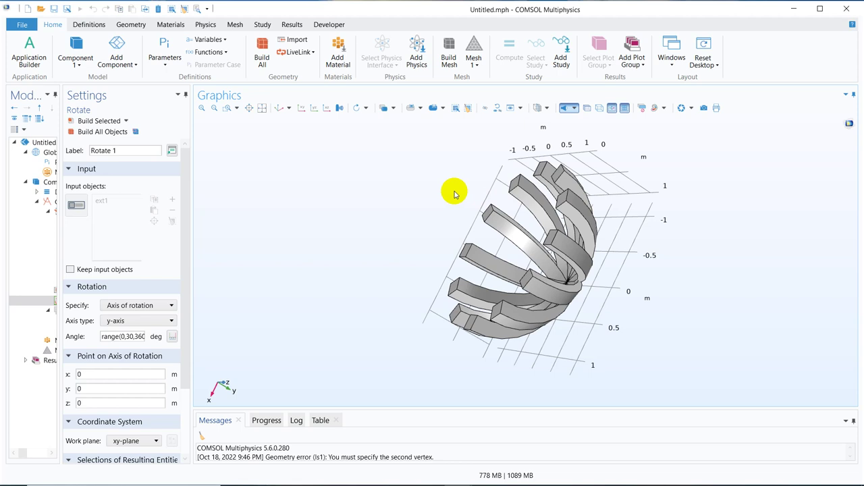
drag(450, 191, 496, 189)
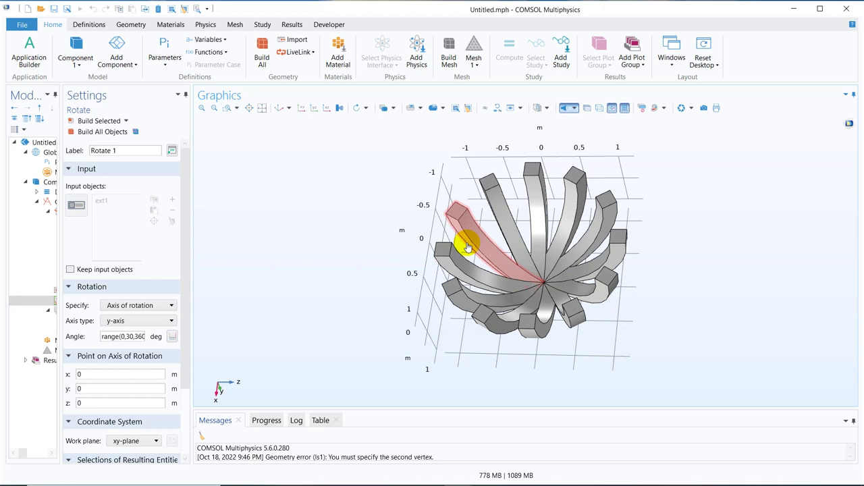
mouse_move(474, 480)
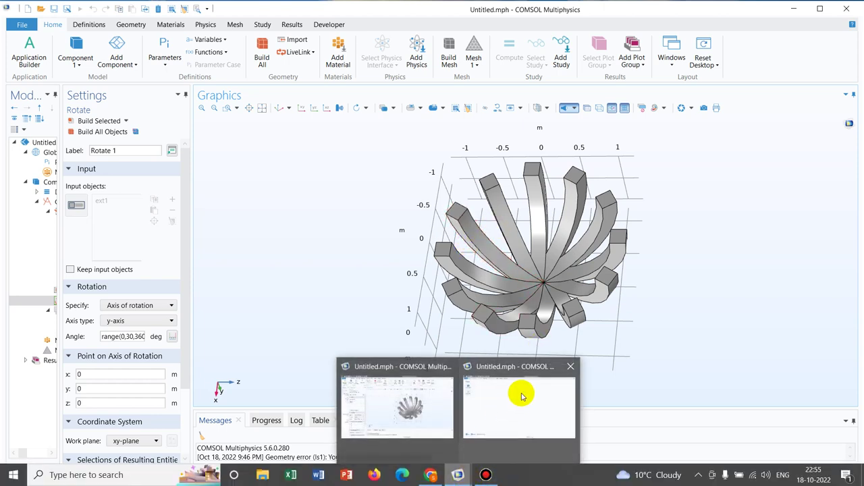
click(521, 397)
click(39, 83)
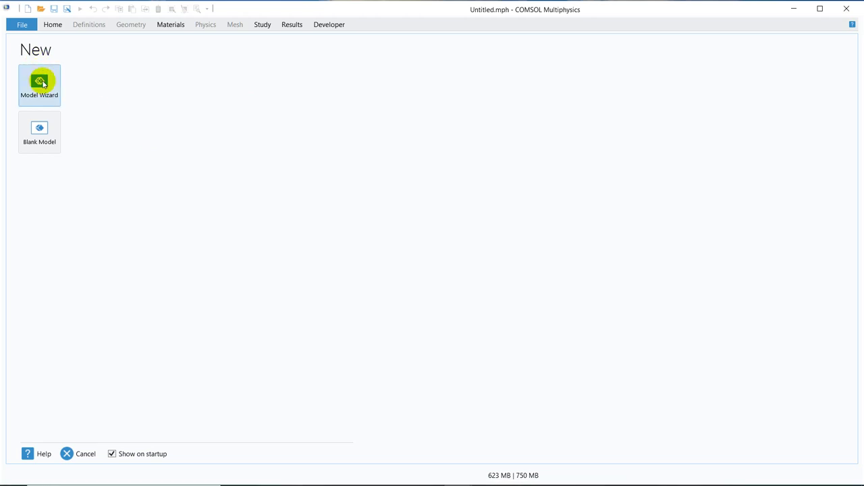
click(37, 91)
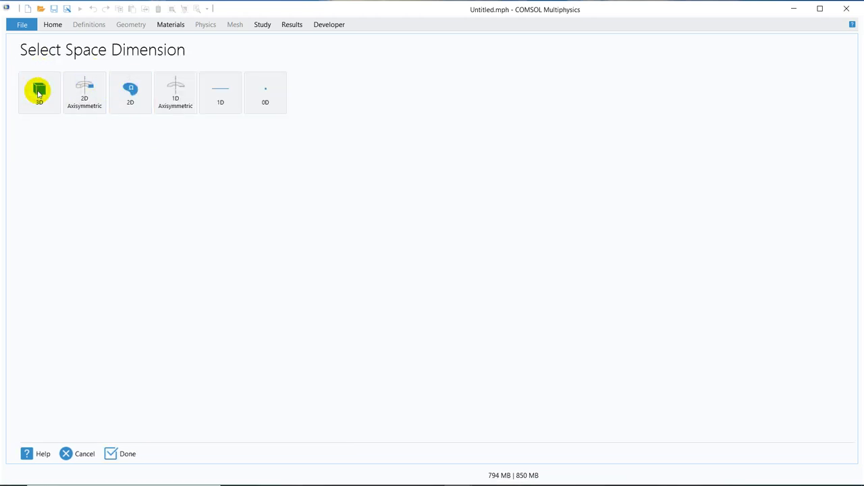
click(129, 455)
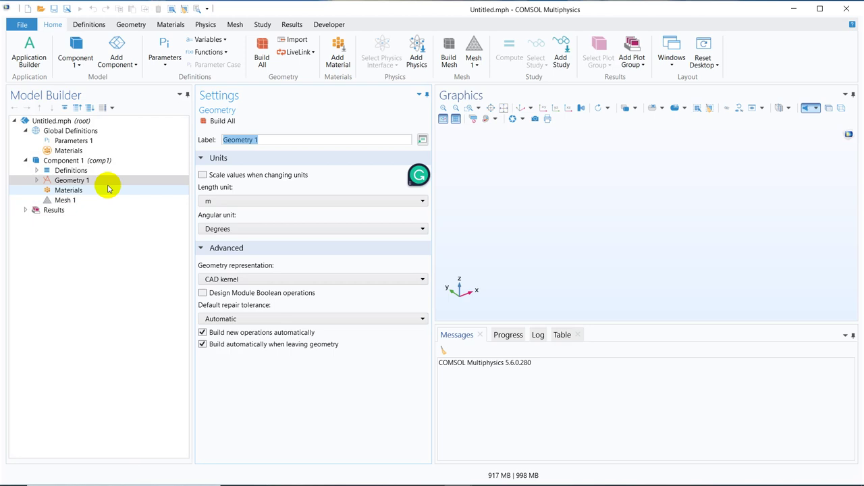
Add Work Plane 1 on the xy-plane at z = 0 and show its Plane Geometry.
right_click(108, 181)
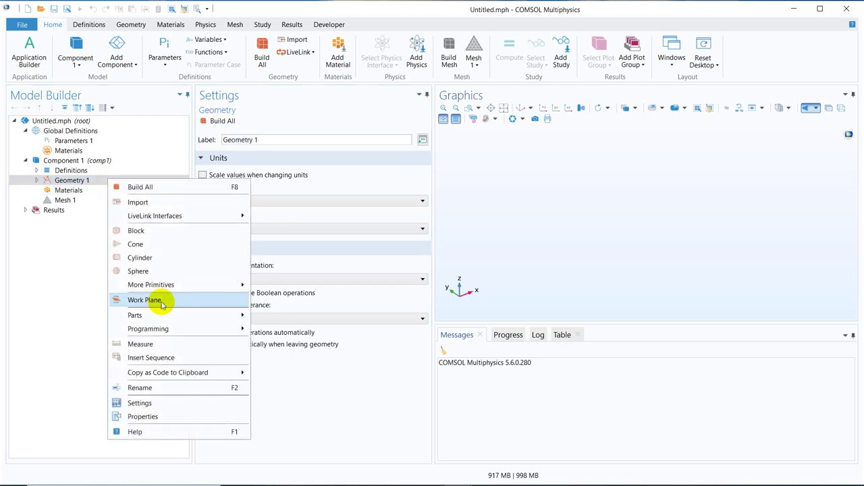
key(Escape)
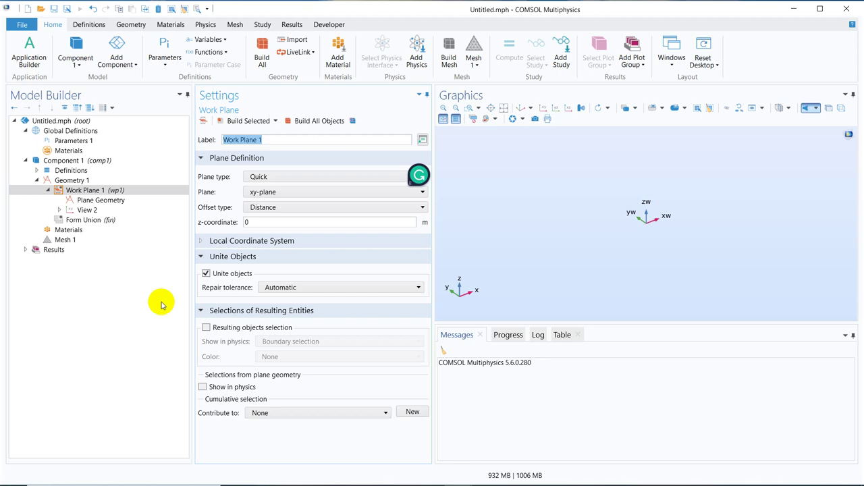
click(125, 191)
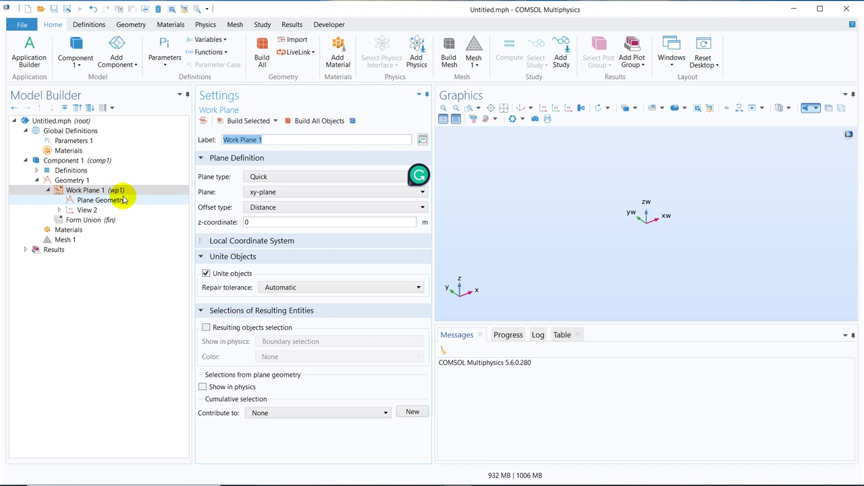
click(123, 200)
Add a parametric curve to the plane geometry with xw = cos(s) and yw = sin(s).
right_click(124, 201)
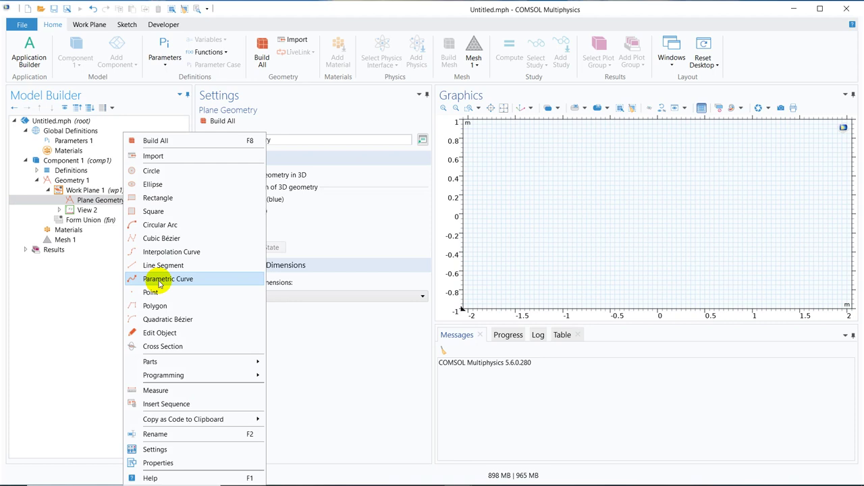
click(159, 279)
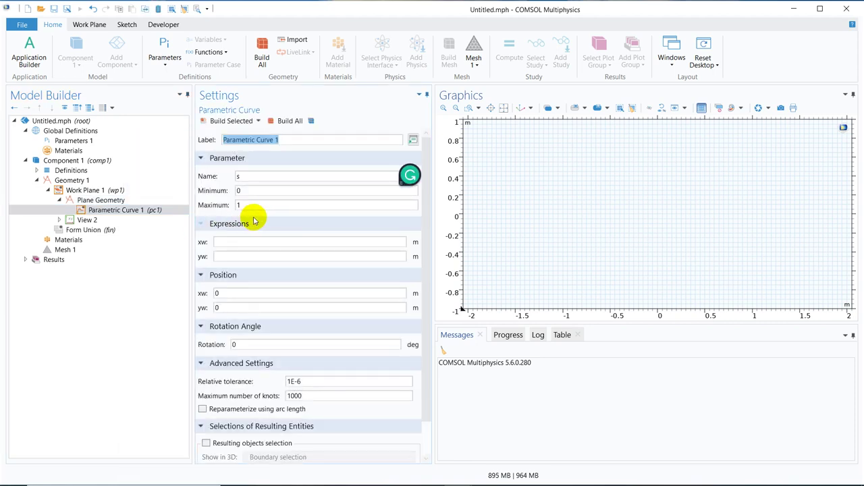
click(228, 254)
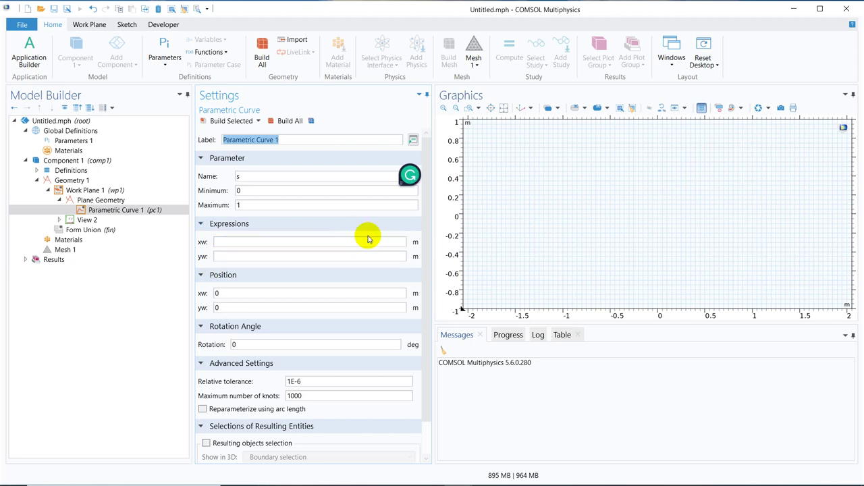
click(226, 243)
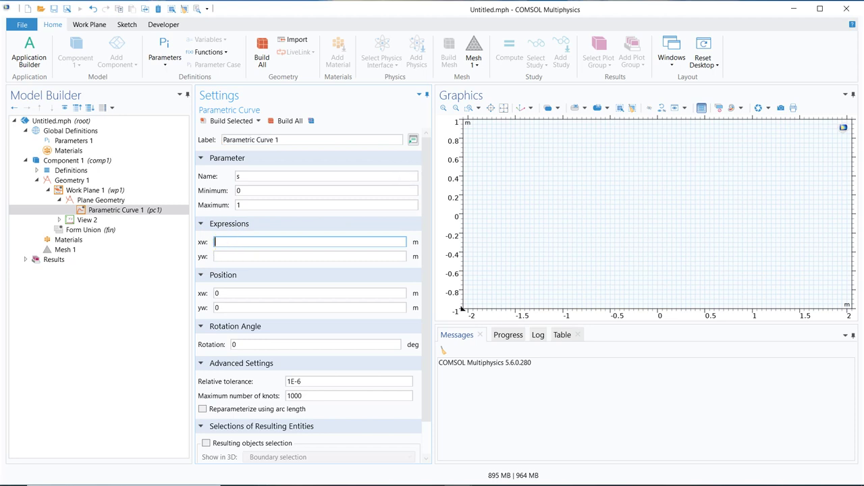
text(cos(s))
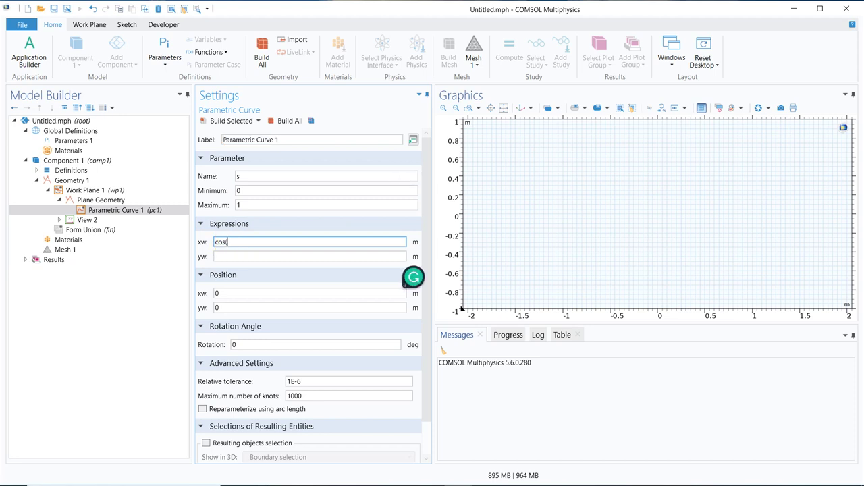
click(224, 255)
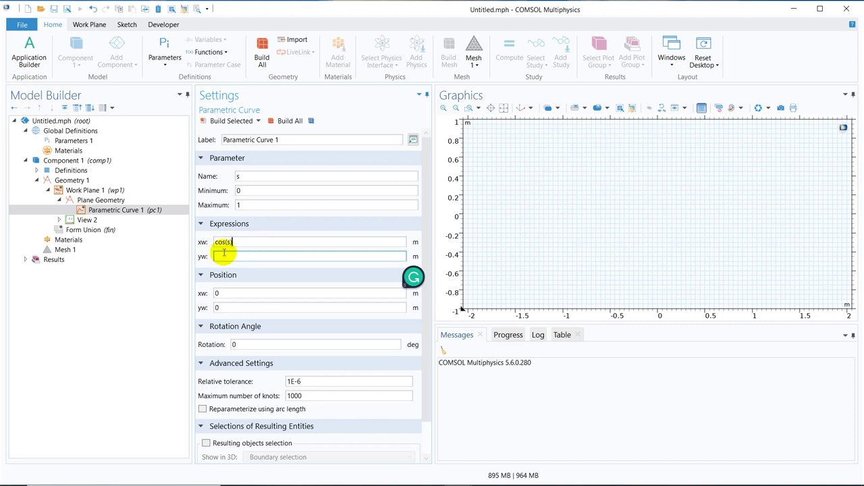
text(sin)
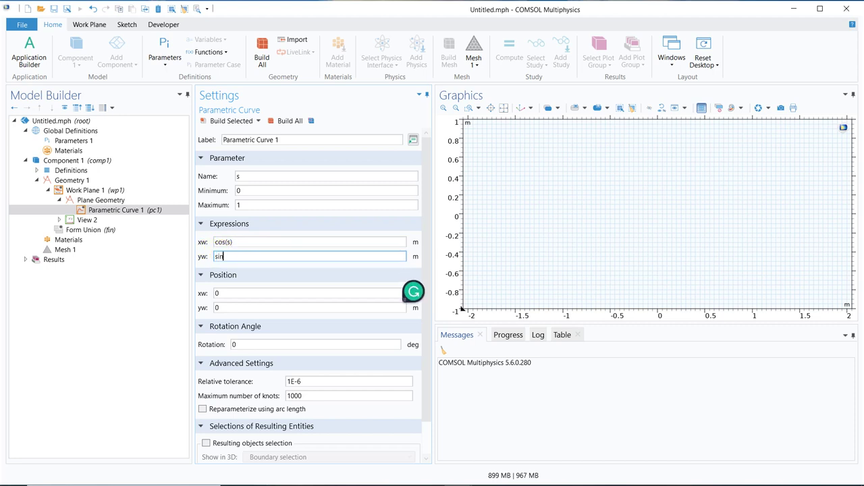
text((s))
click(289, 137)
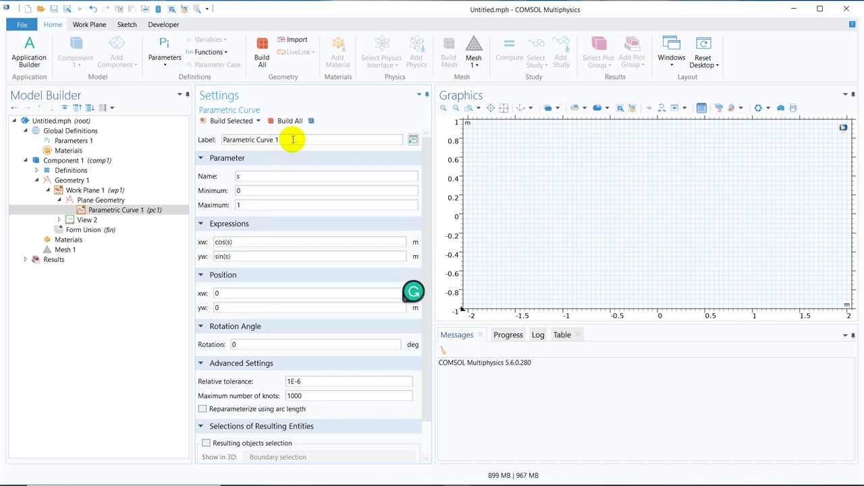
Set the curve's maximum parameter to pi/2, build it and fit the arc in view.
click(241, 203)
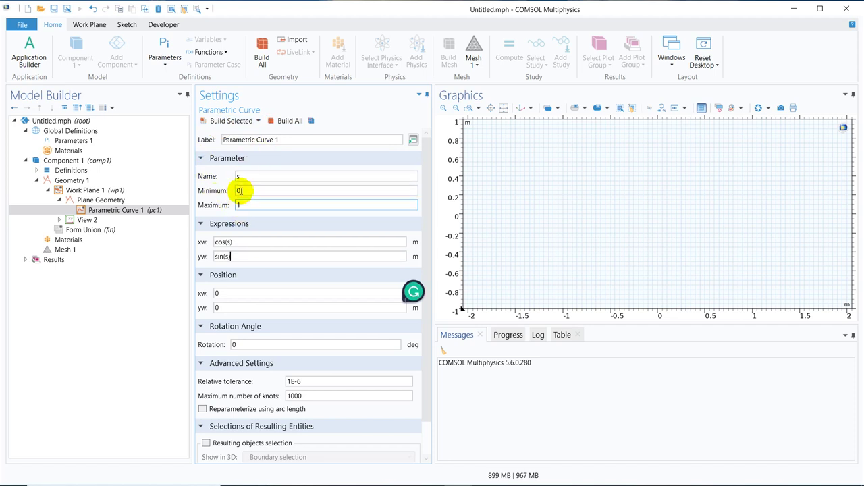
click(242, 203)
key(BackSpace)
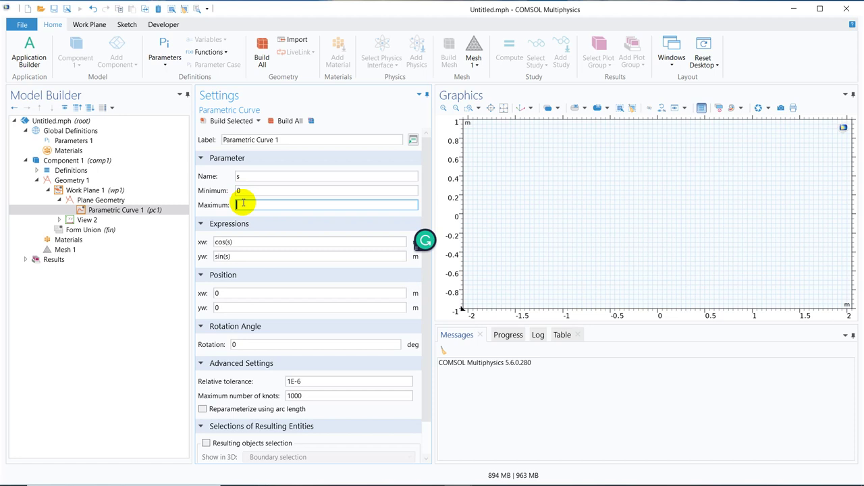
text(pi/2)
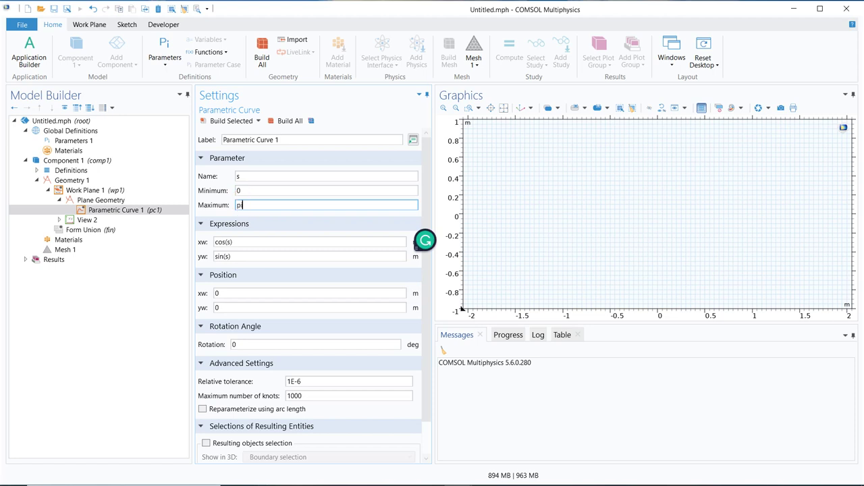
click(217, 122)
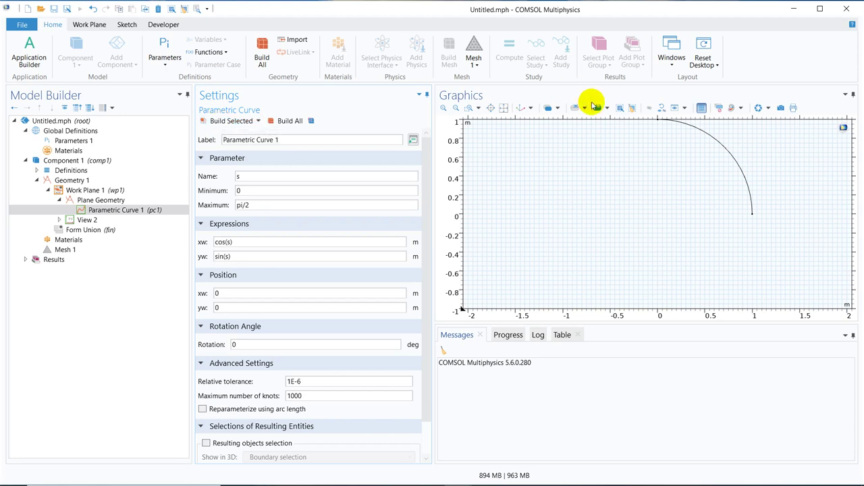
click(504, 108)
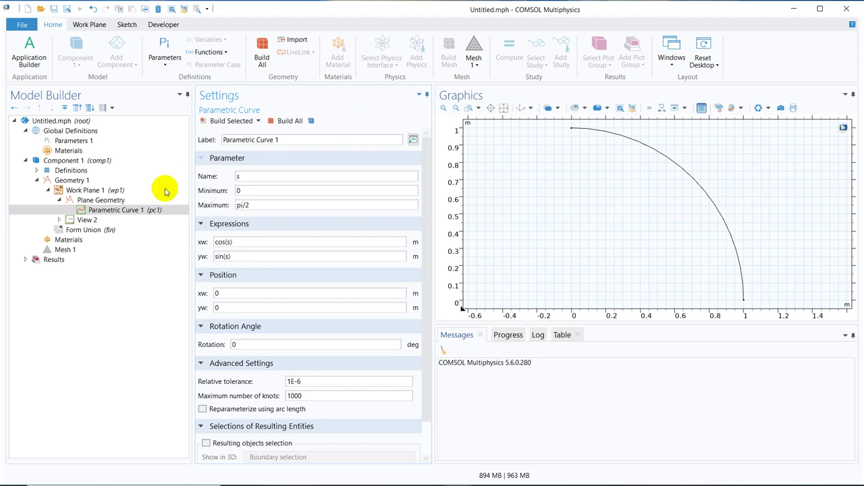
click(142, 210)
Duplicate the arc as Parametric Curve 2 with xw position 0.2 and build all.
right_click(142, 212)
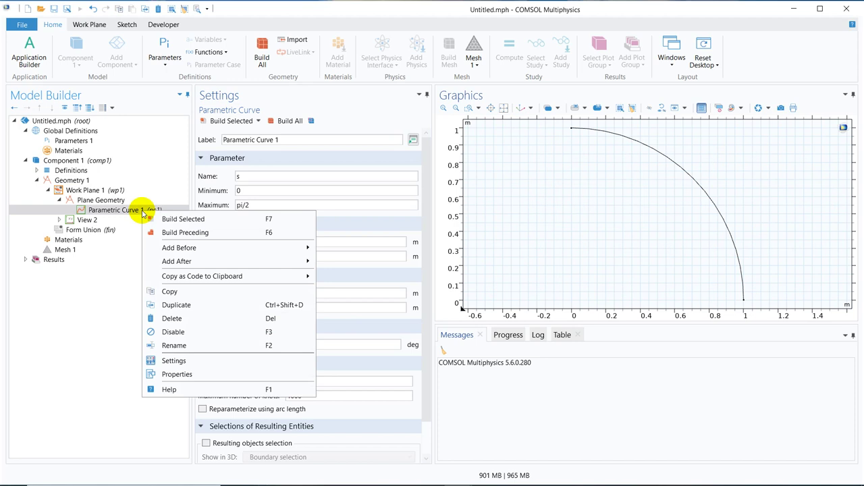
click(177, 306)
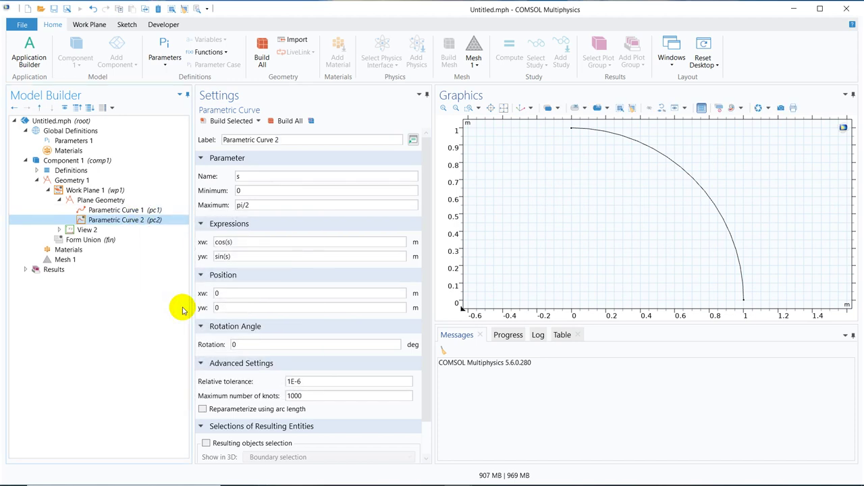
double_click(226, 293)
text(0.2)
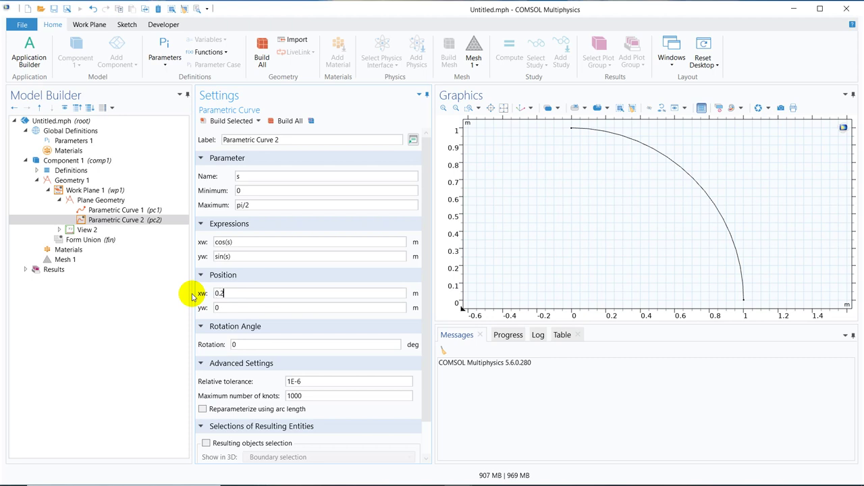
click(284, 120)
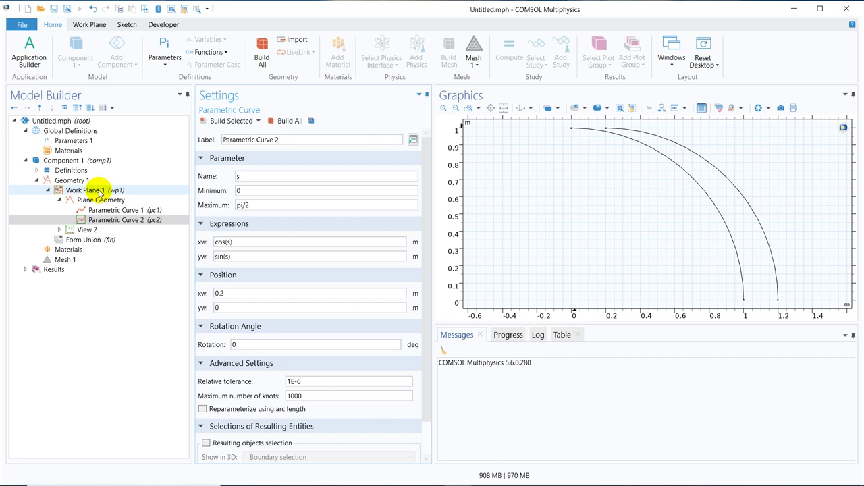
click(95, 200)
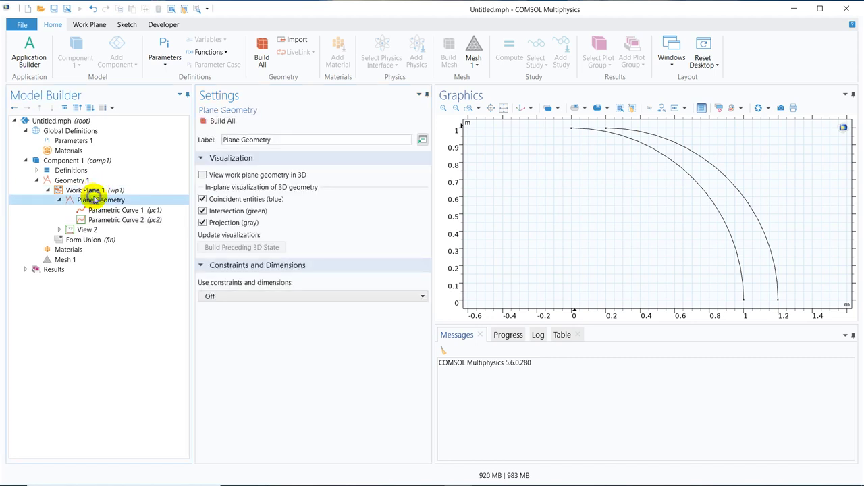
Add Line Segment 1 from pc2 vertex 2 to pc1 vertex 2 and build it.
right_click(95, 200)
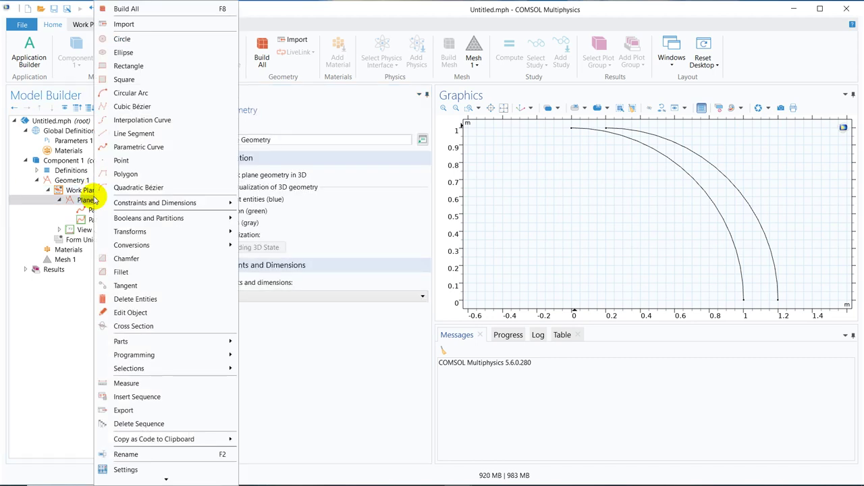
click(112, 139)
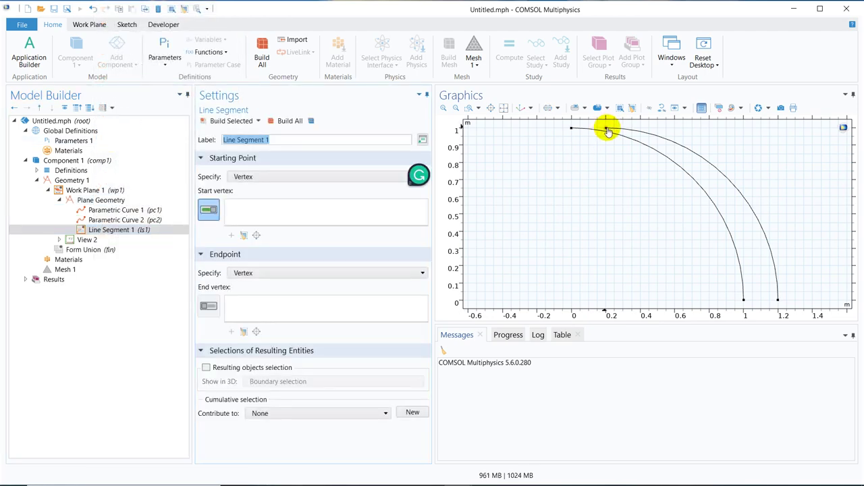
click(607, 130)
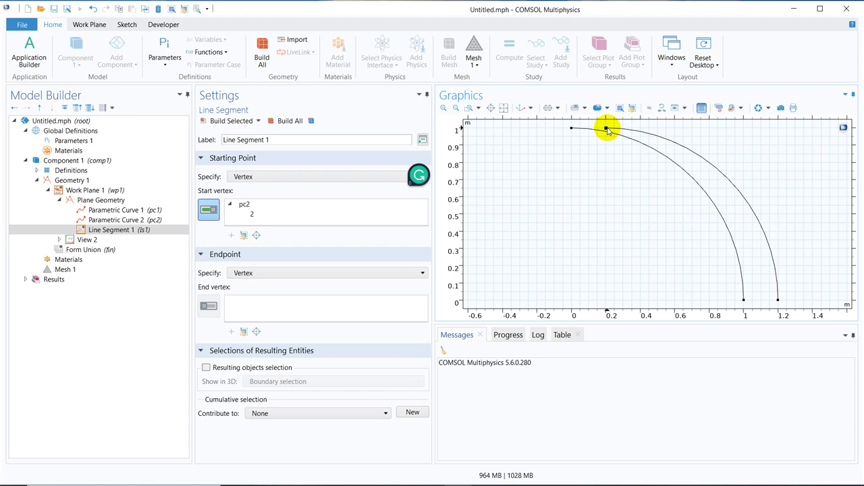
click(208, 306)
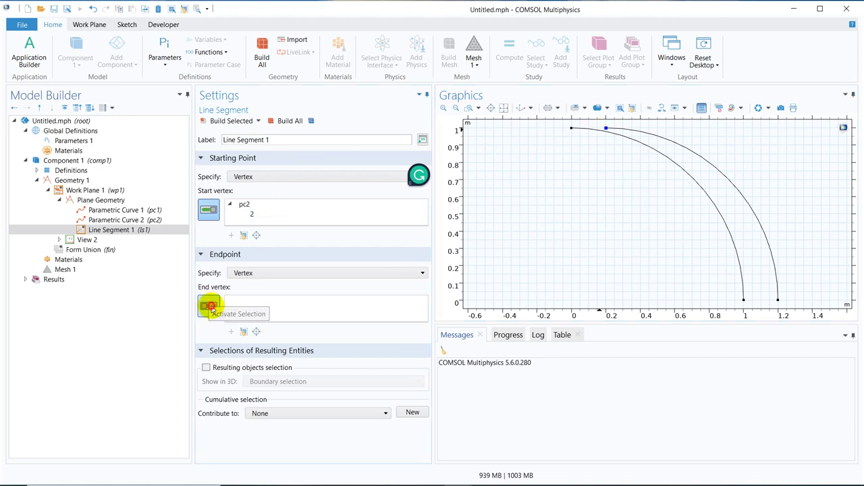
click(572, 129)
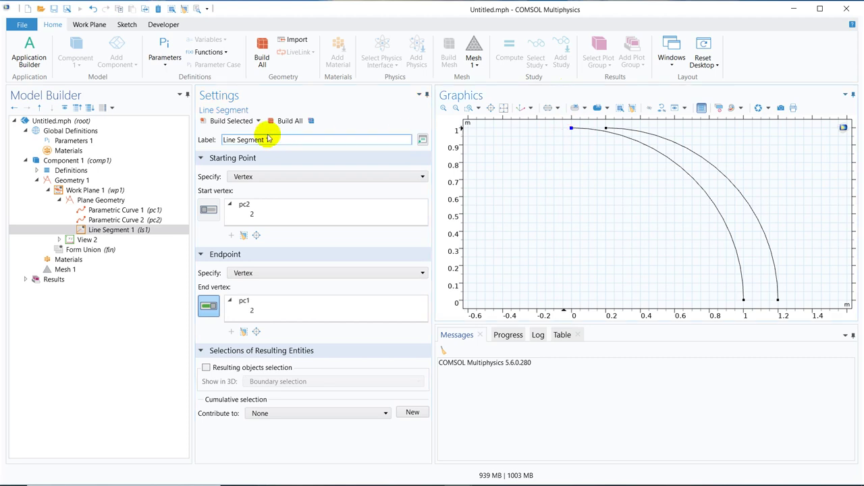
click(242, 126)
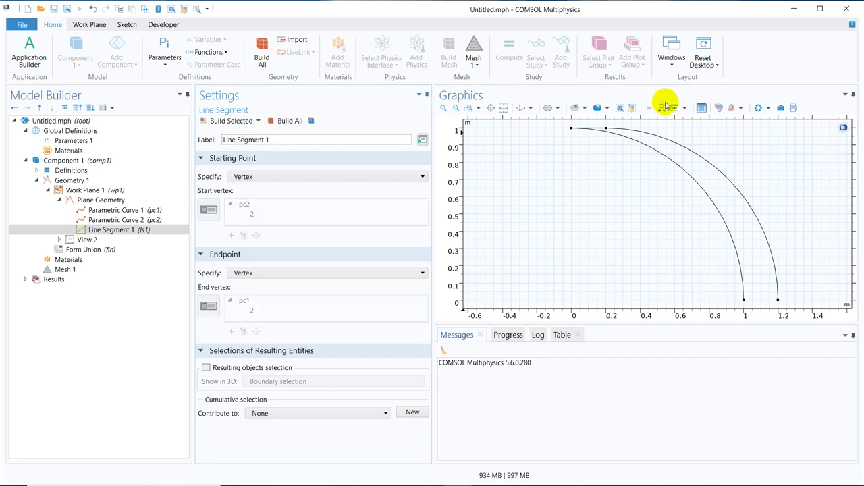
click(105, 197)
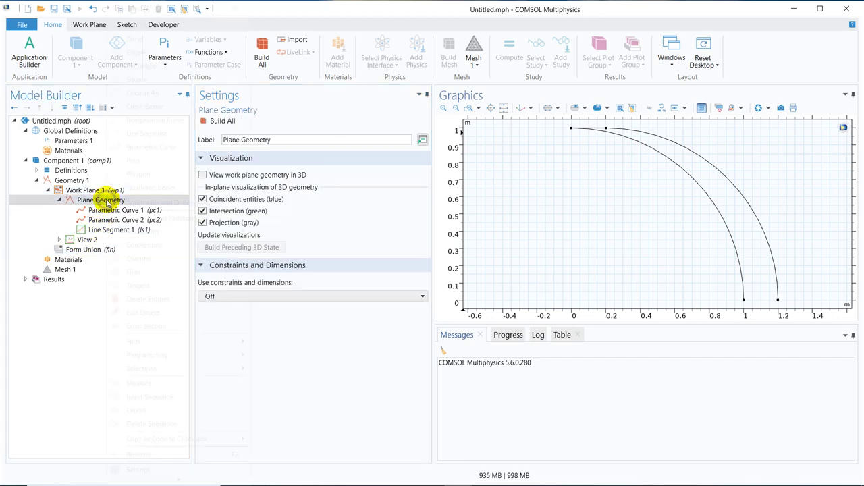
Add Line Segment 2 from pc1 vertex 1 to pc2 vertex 1 and build it.
right_click(106, 199)
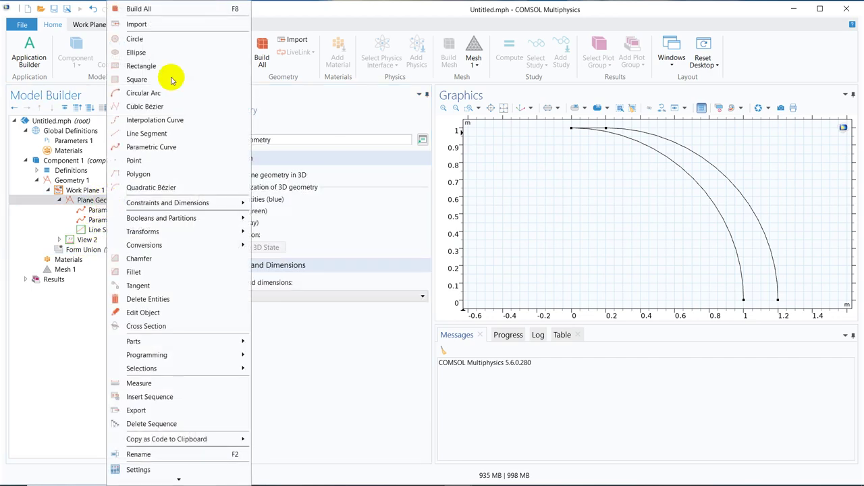
click(162, 134)
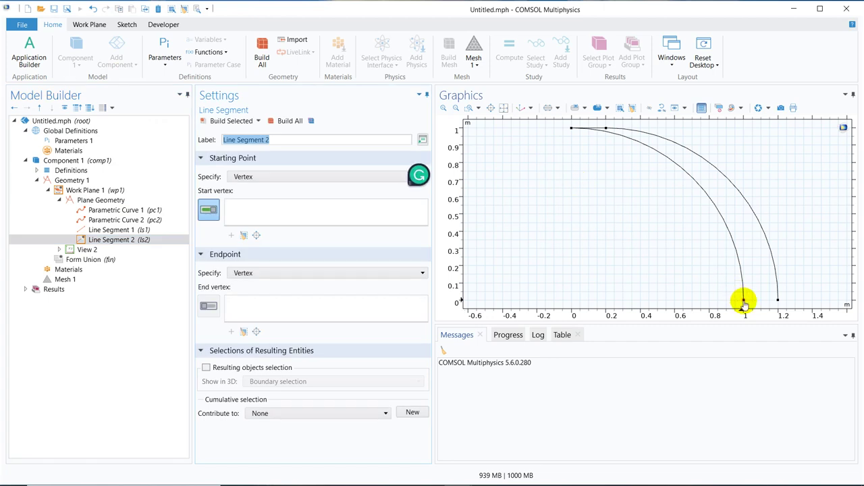
click(744, 300)
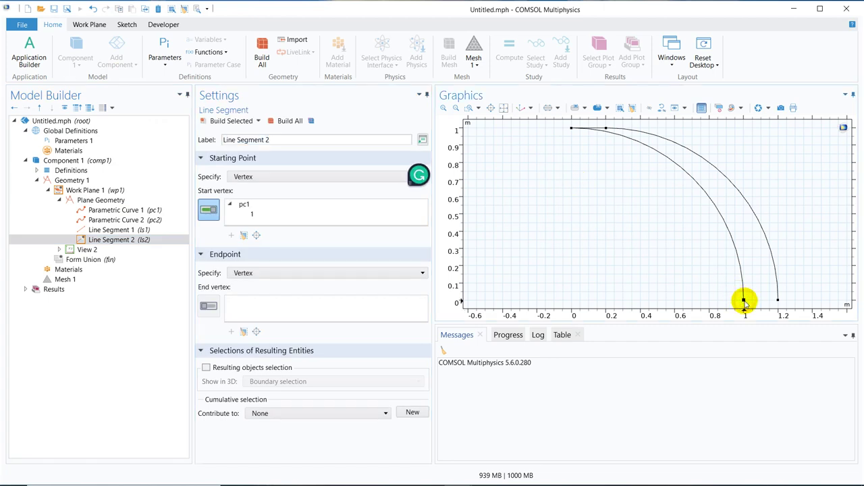
click(211, 307)
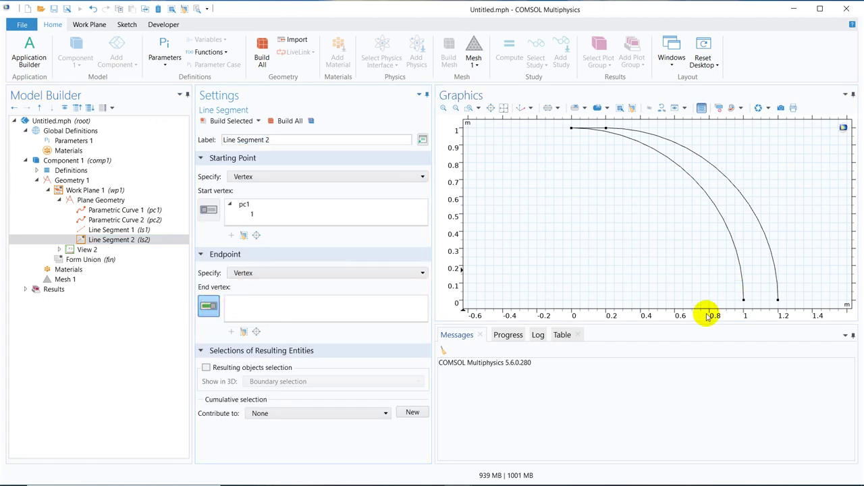
click(779, 301)
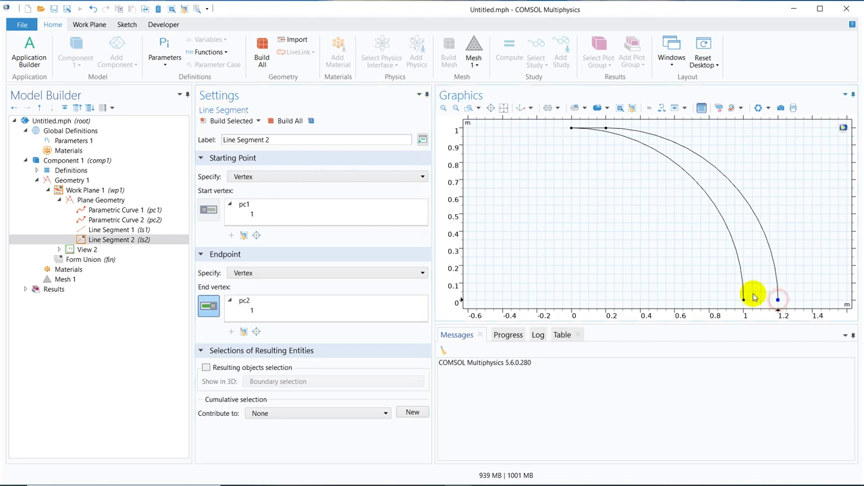
click(224, 125)
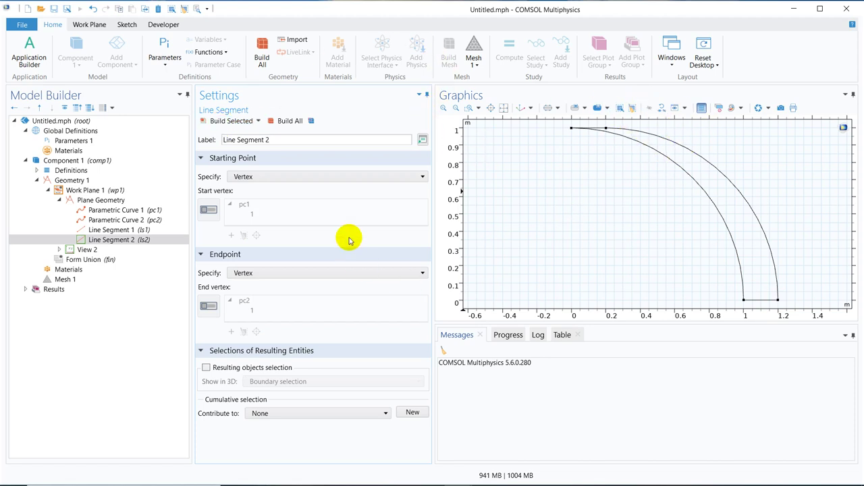
Merge pc1, pc2, ls1 and ls2 into one filled domain with Convert to Solid 1.
click(91, 191)
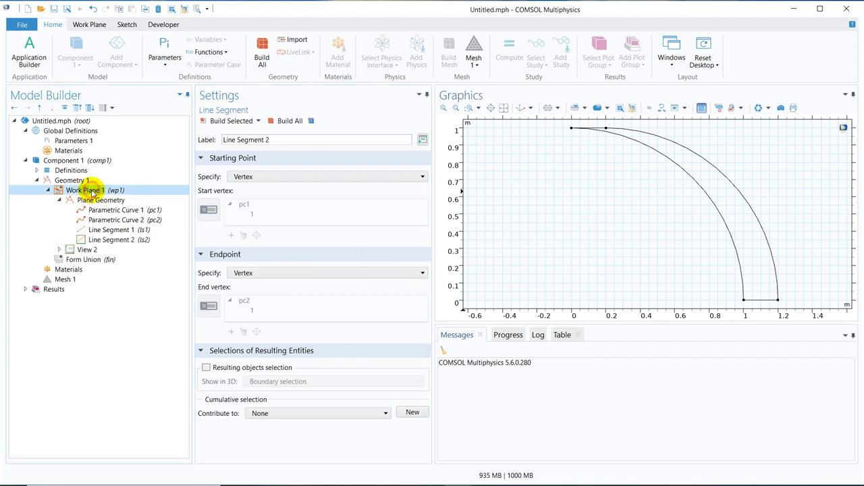
right_click(93, 193)
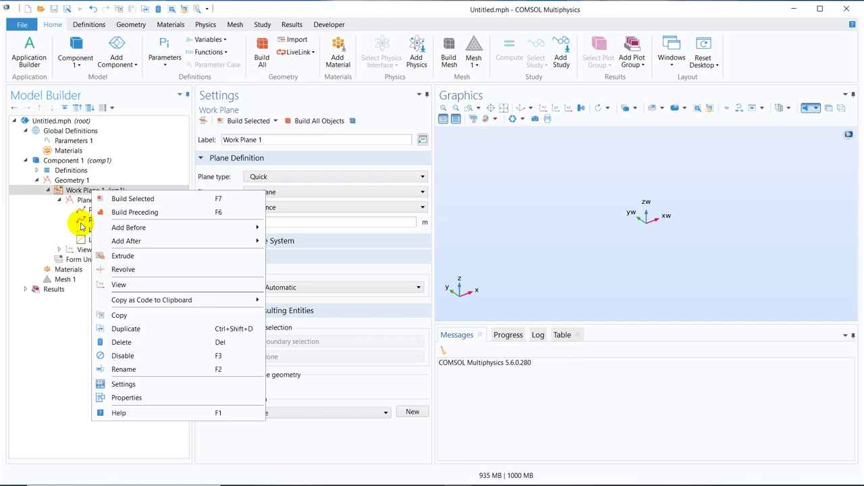
click(84, 201)
right_click(83, 200)
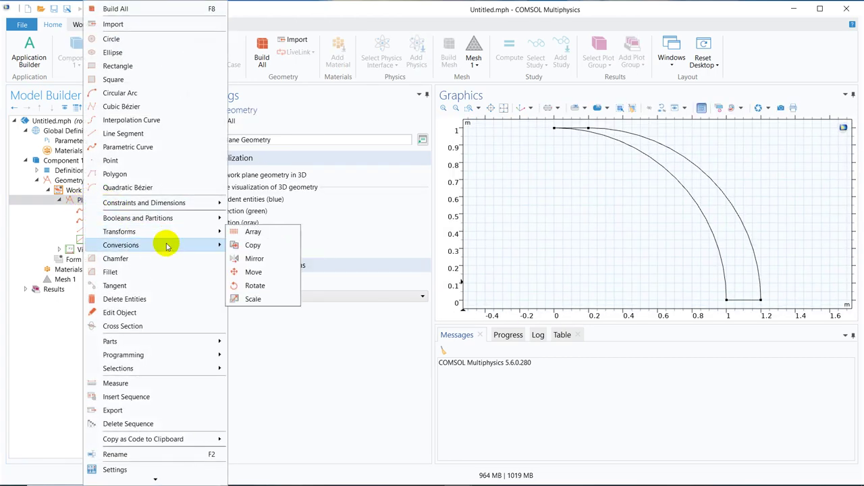
mouse_move(167, 247)
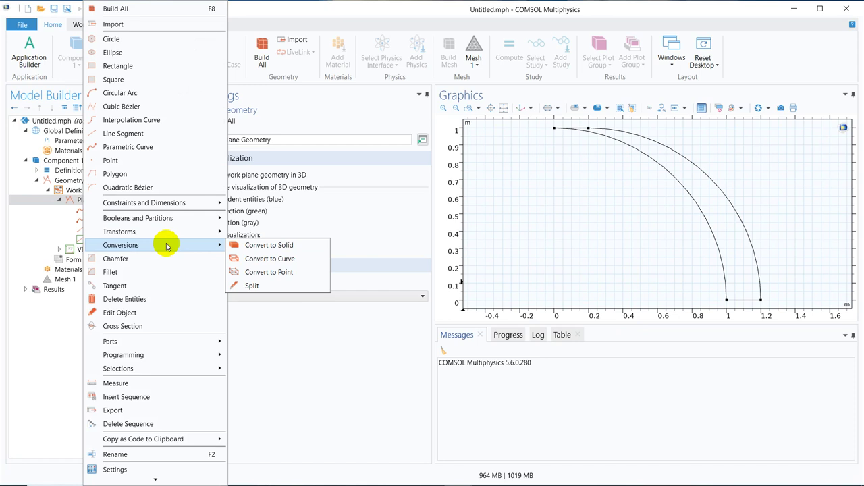
click(267, 244)
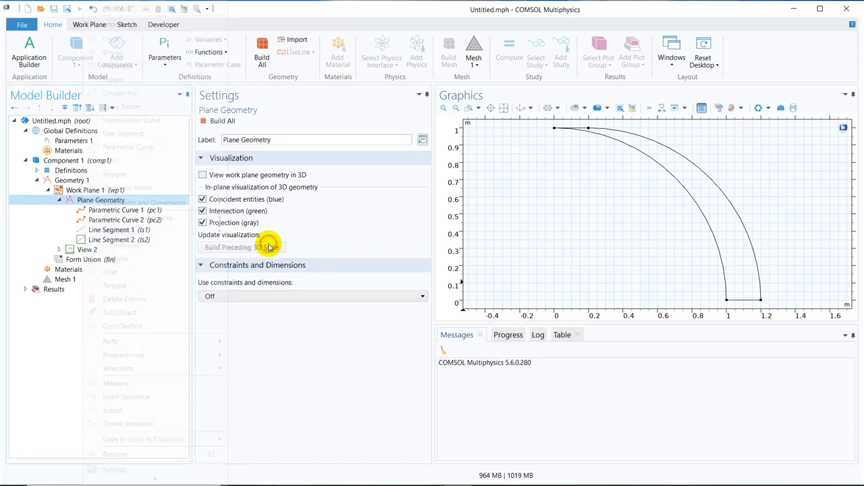
click(683, 177)
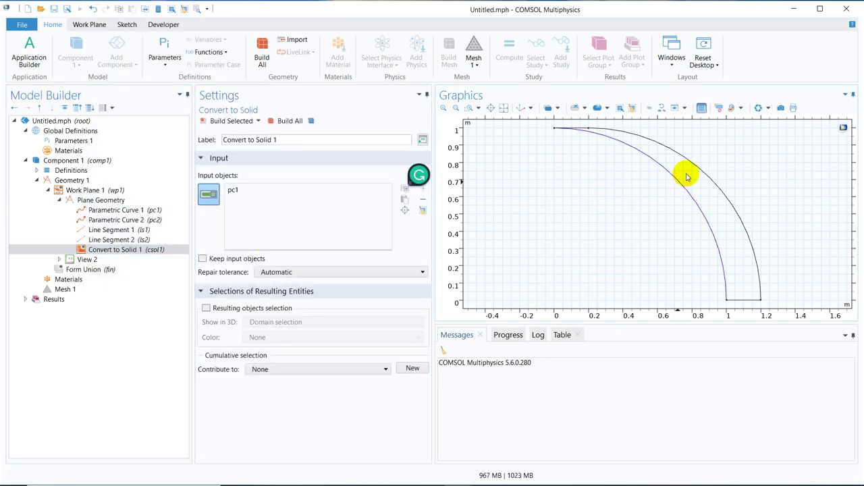
click(701, 171)
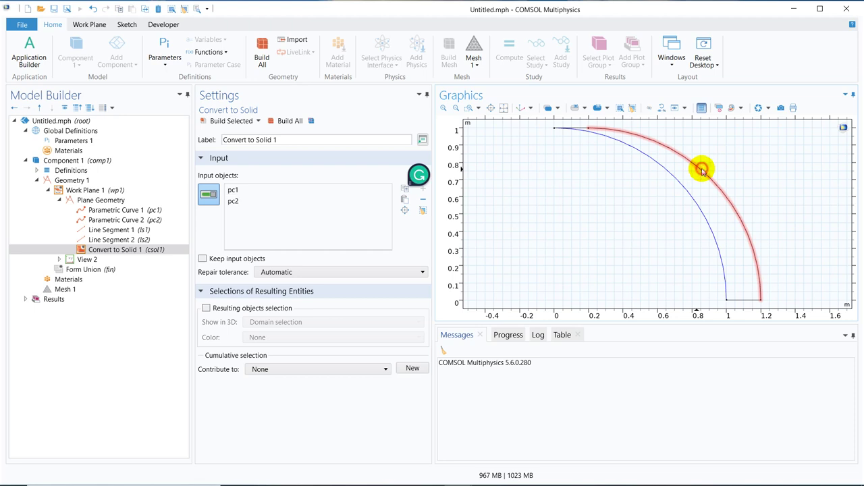
click(739, 301)
click(580, 131)
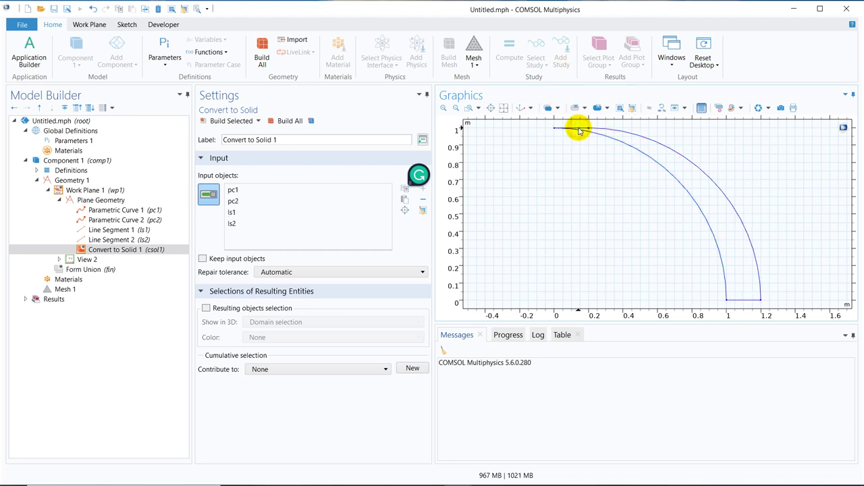
click(233, 122)
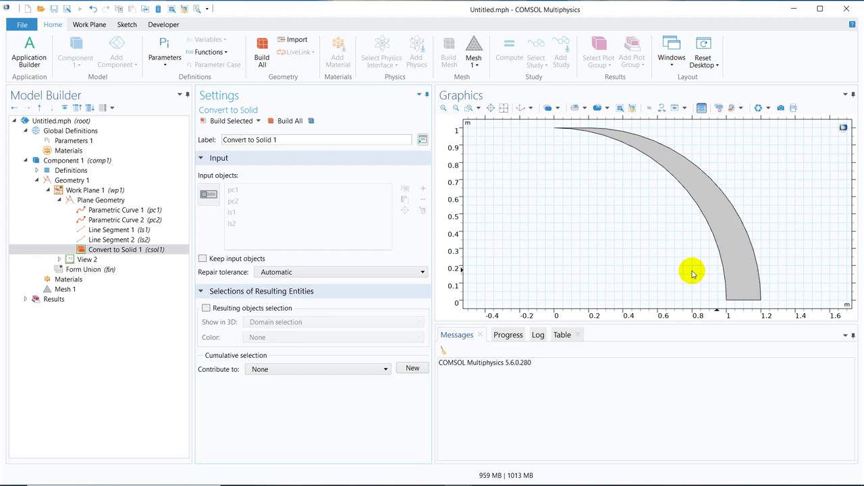
Extrude the Work Plane 1 profile by 0.2 m into a solid curved slice.
click(103, 192)
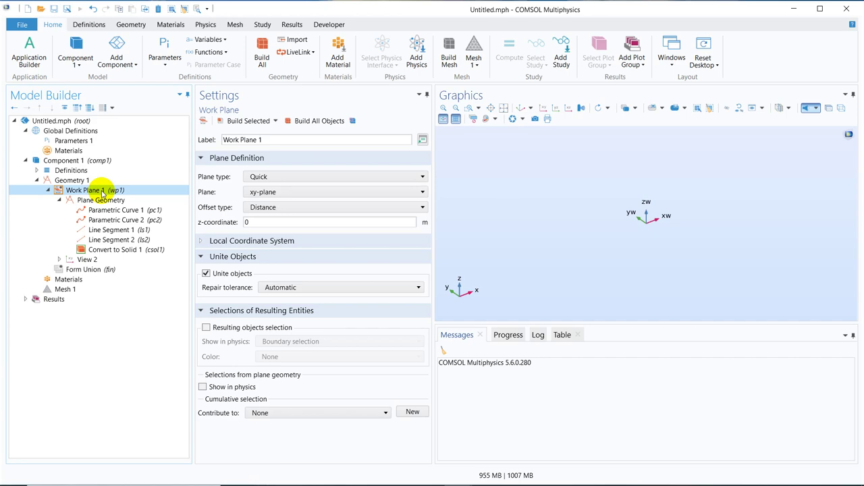
right_click(103, 191)
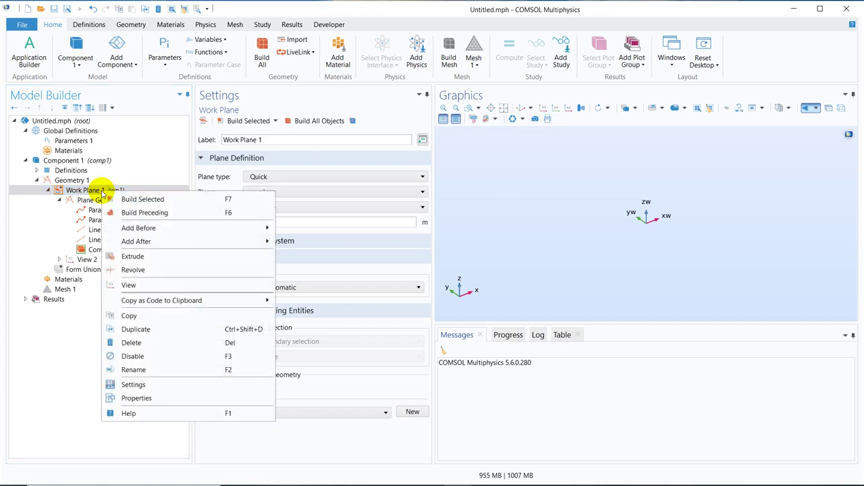
click(151, 258)
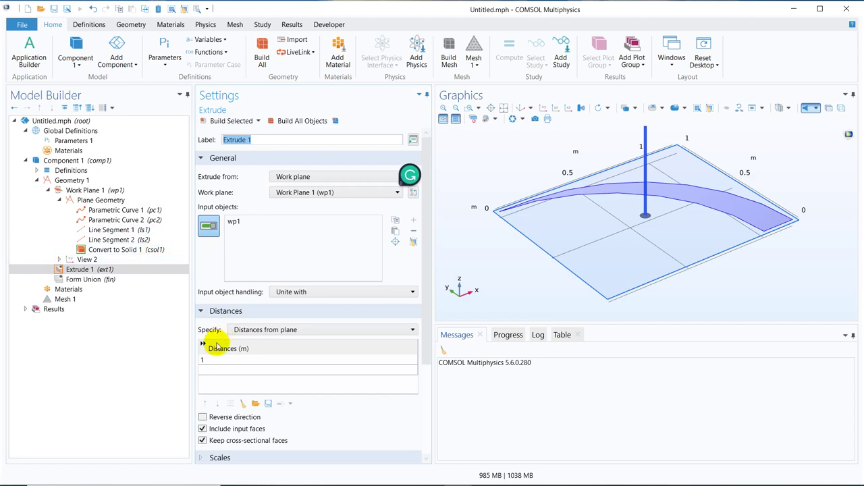
double_click(213, 362)
key(BackSpace)
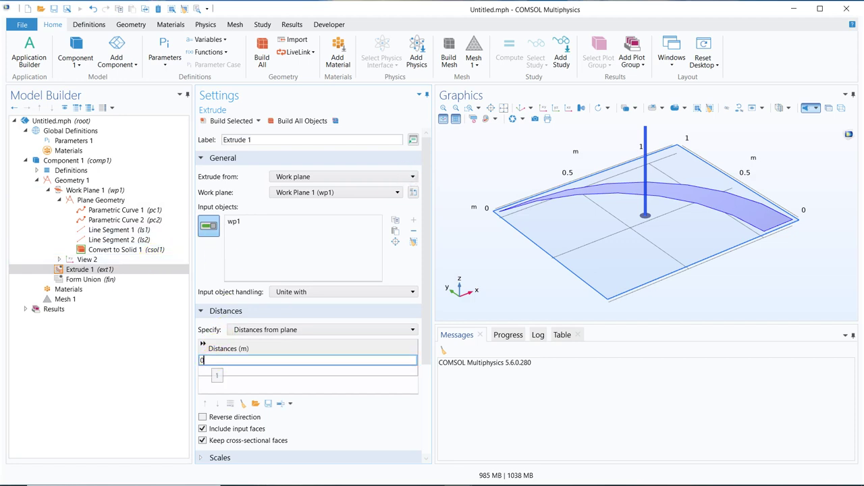
text(0.2)
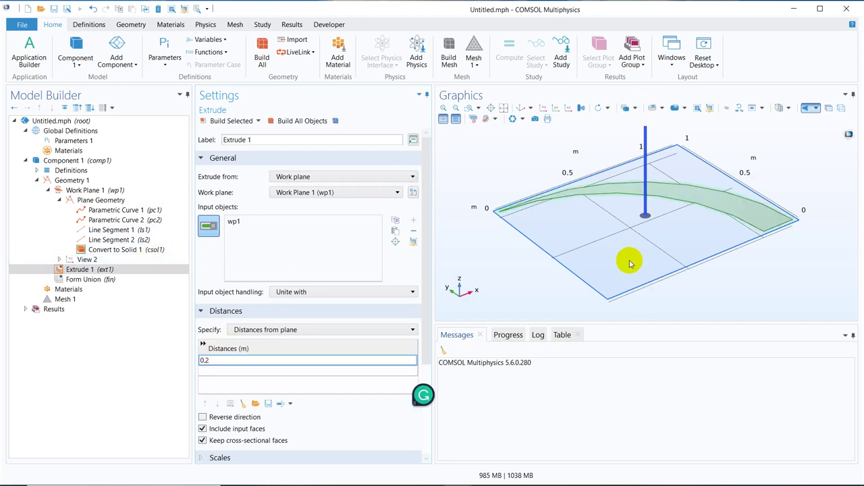
click(230, 122)
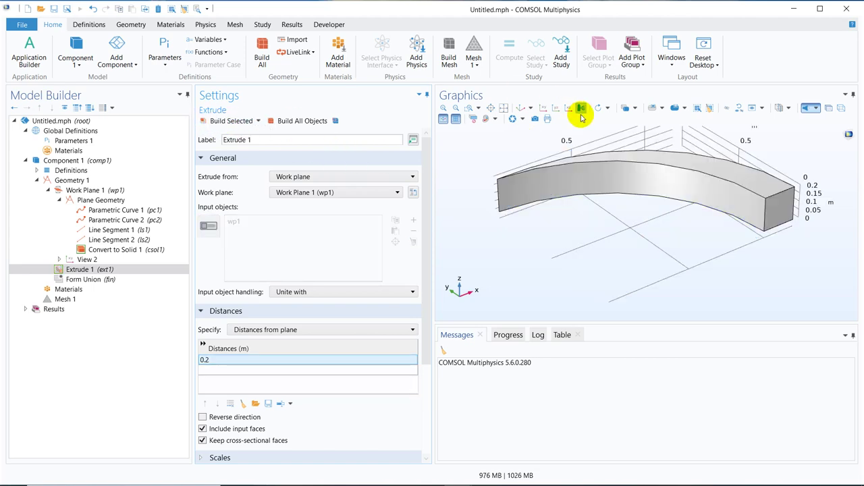
drag(581, 133, 616, 194)
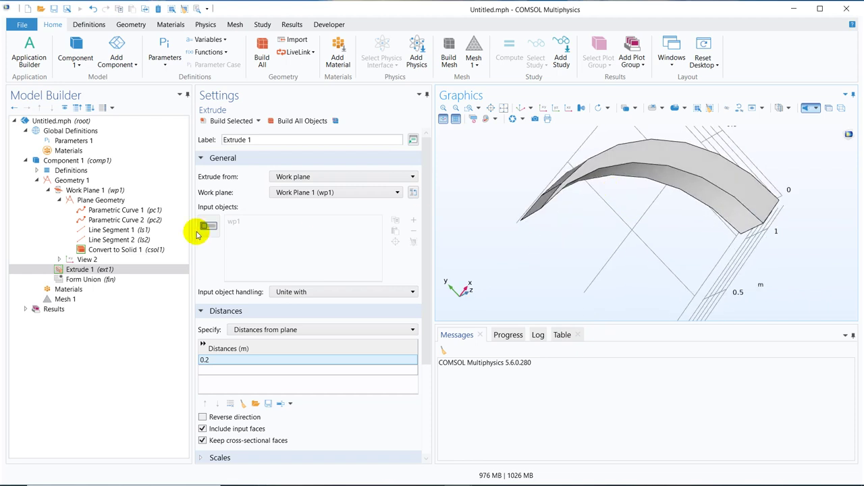
Add Rotate 1 copying ext1 about the z-axis at angles range(0,30,360), then build all.
click(76, 181)
right_click(79, 183)
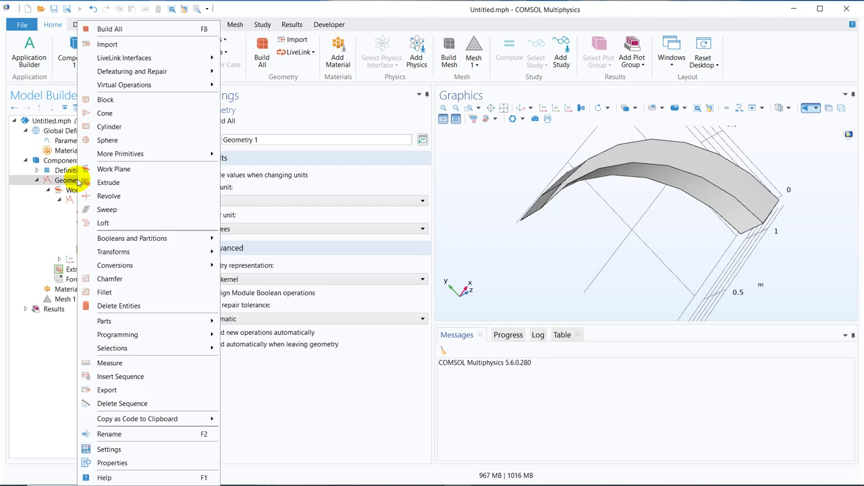
mouse_move(193, 239)
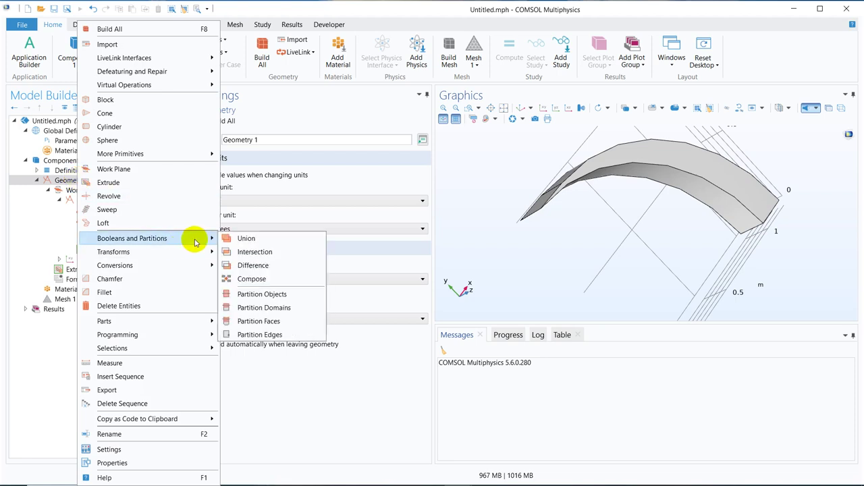
mouse_move(197, 256)
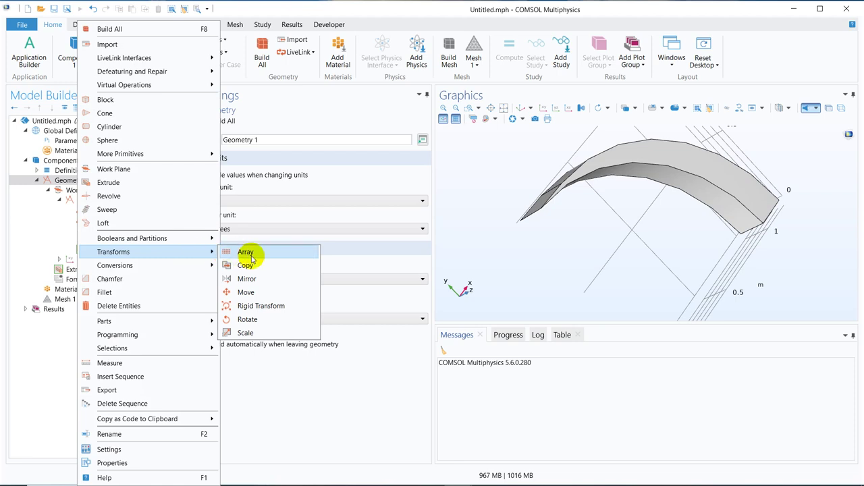
click(247, 319)
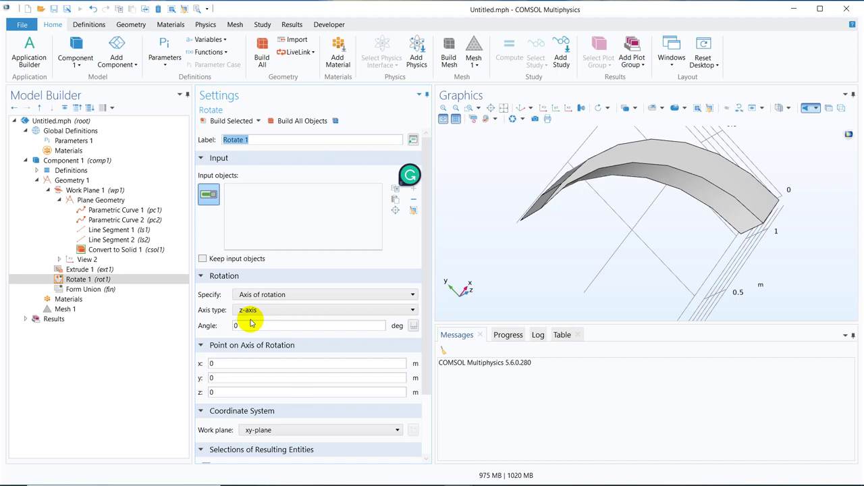
click(251, 325)
key(BackSpace)
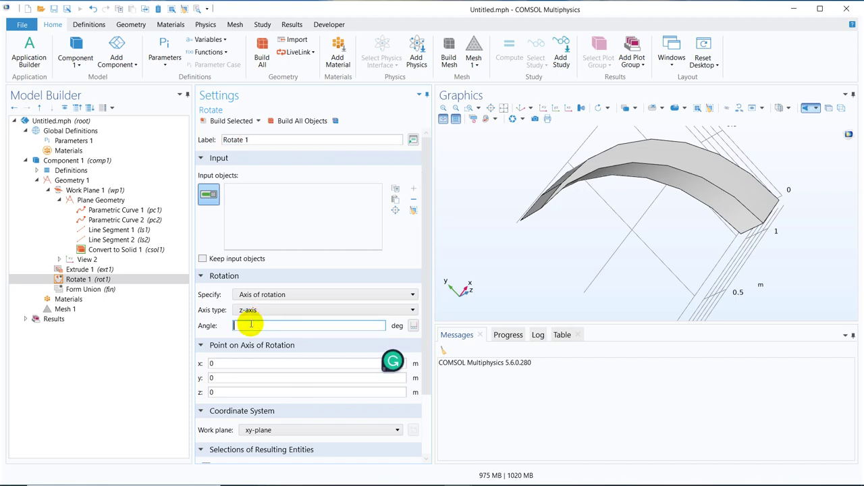
text(range)
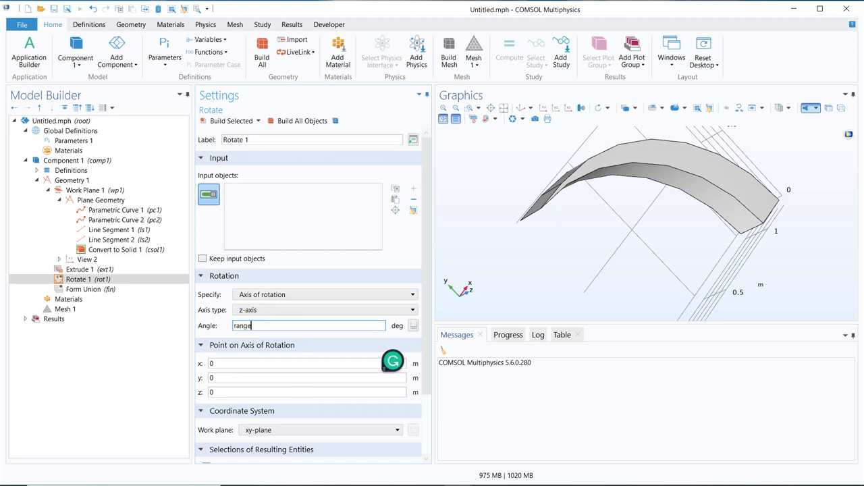
text((0,30,360)
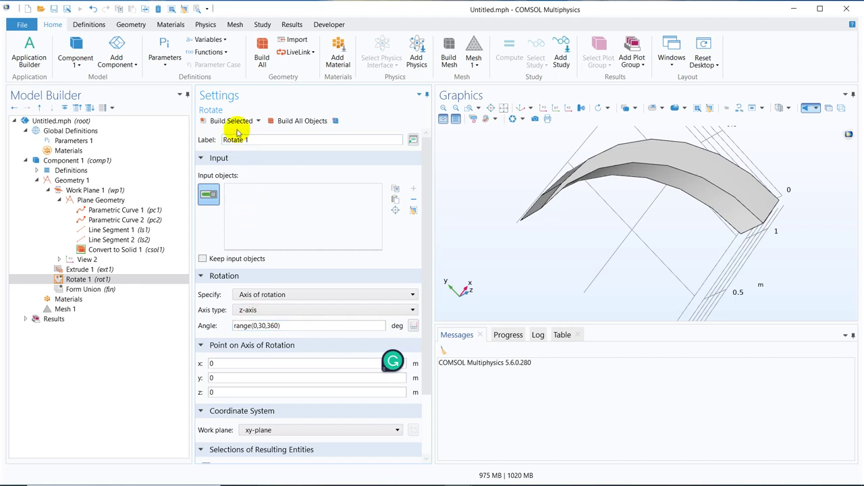
click(652, 168)
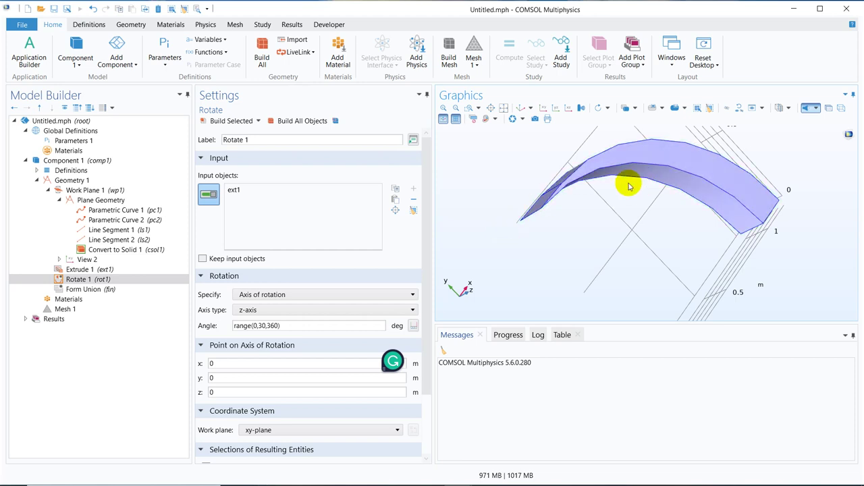
click(304, 120)
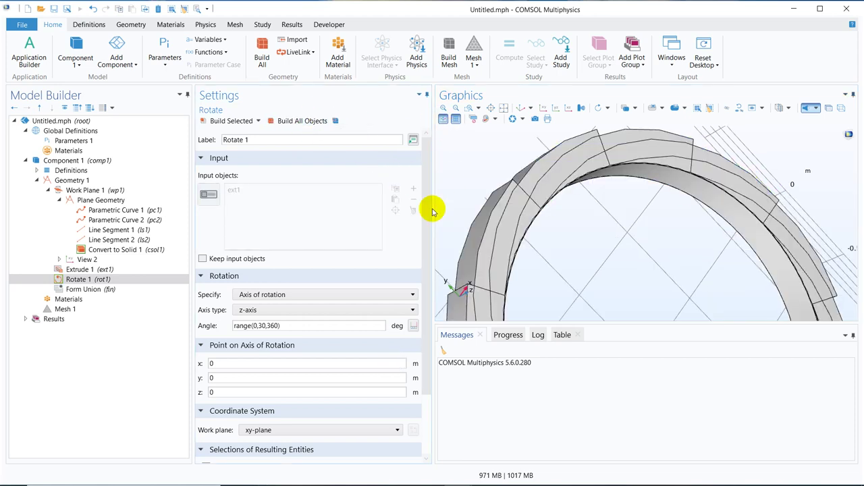
Switch Rotate 1's axis to the y-axis, rebuild, and reset and fit the view.
click(504, 108)
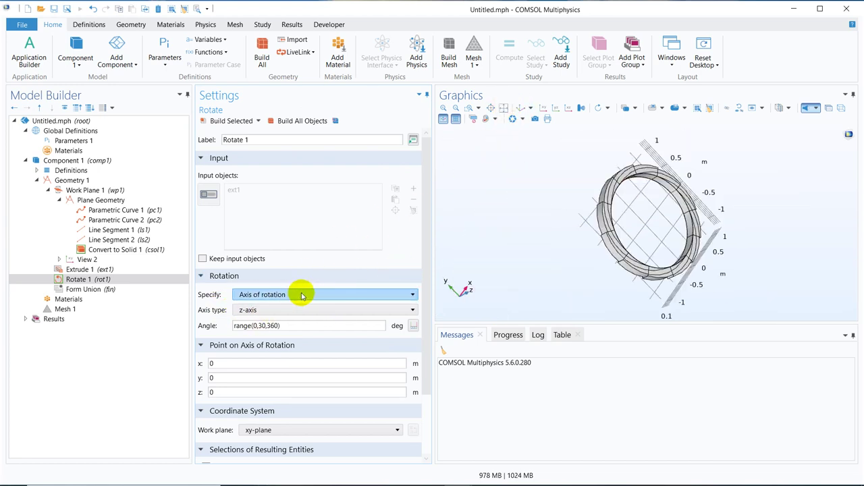
click(333, 312)
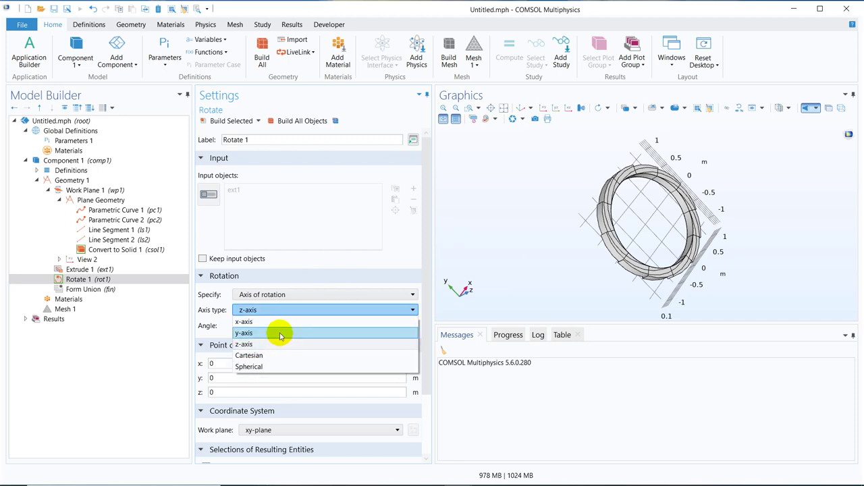
click(280, 333)
click(301, 121)
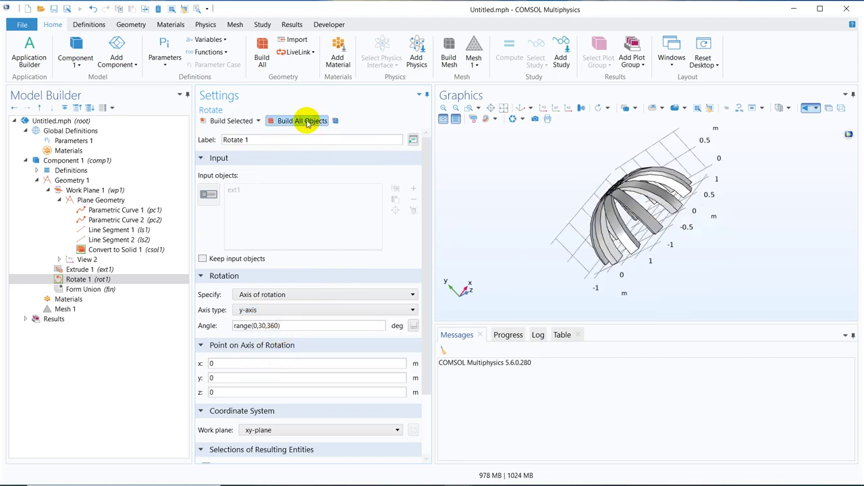
click(625, 162)
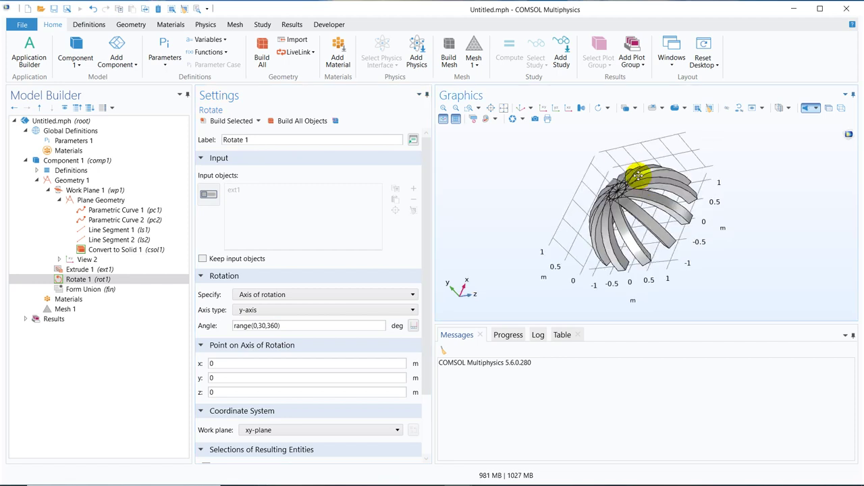
click(503, 108)
click(505, 110)
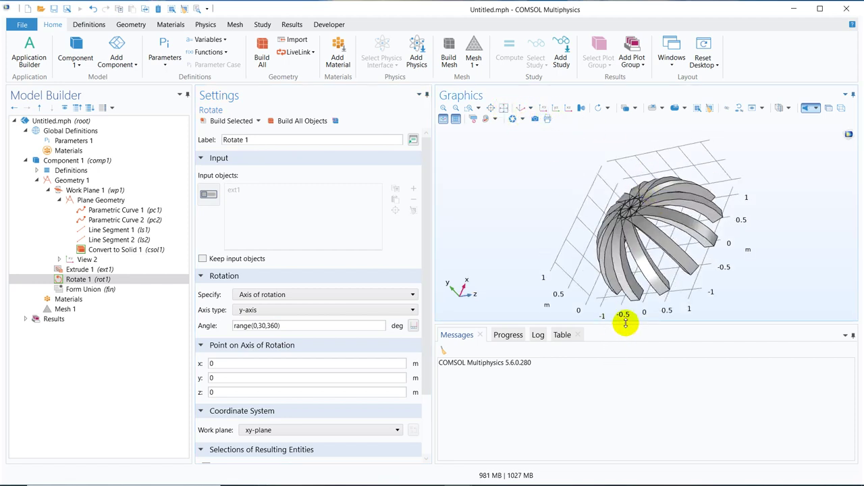
Make the Graphics window taller and wider, then orbit to view the twelve-slice dome from another side.
drag(625, 320, 638, 374)
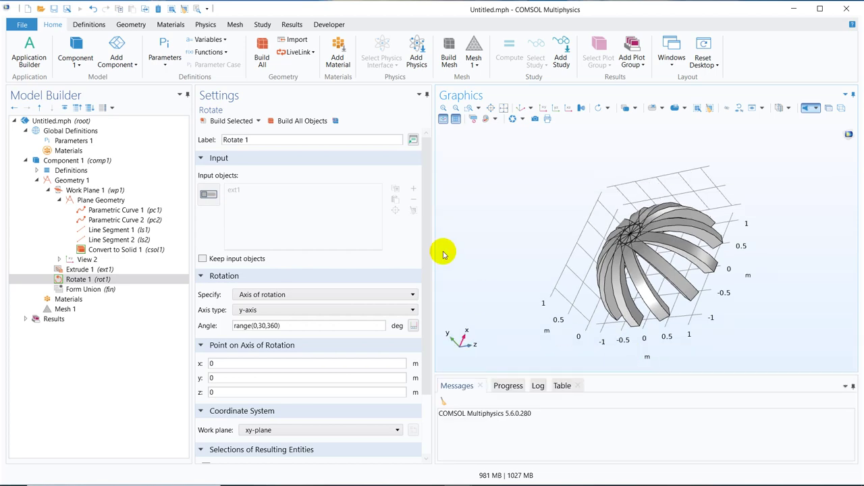
drag(432, 231, 363, 225)
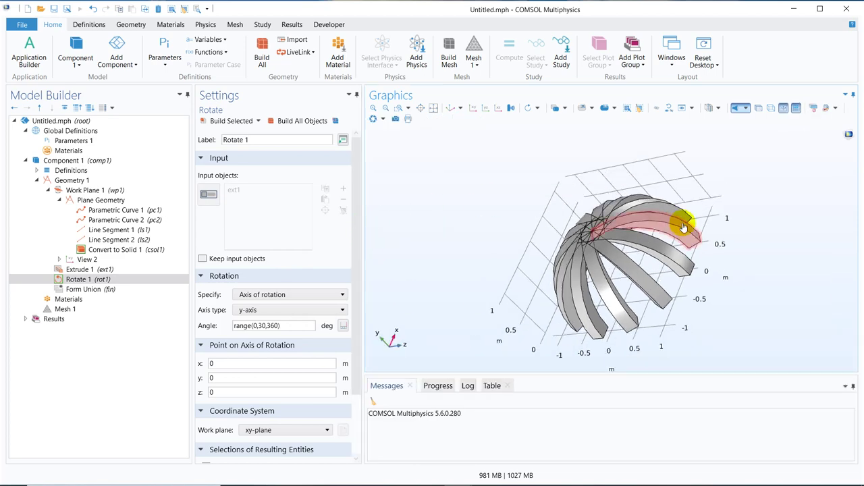
drag(737, 233, 630, 195)
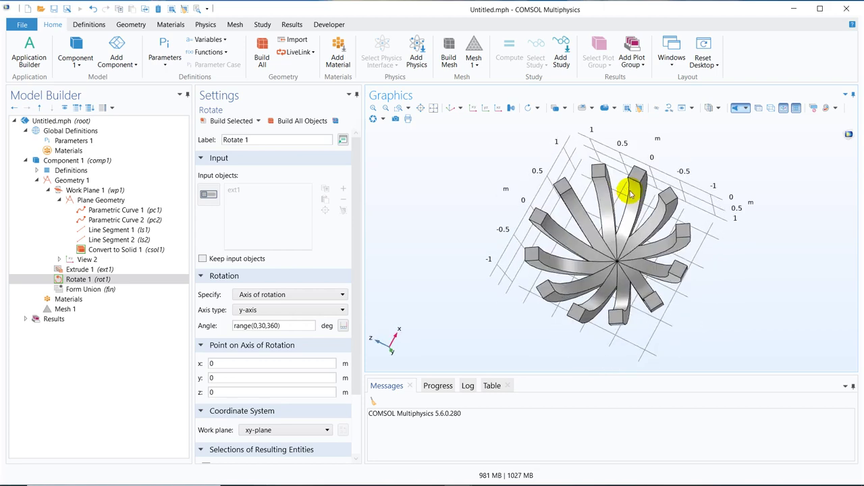